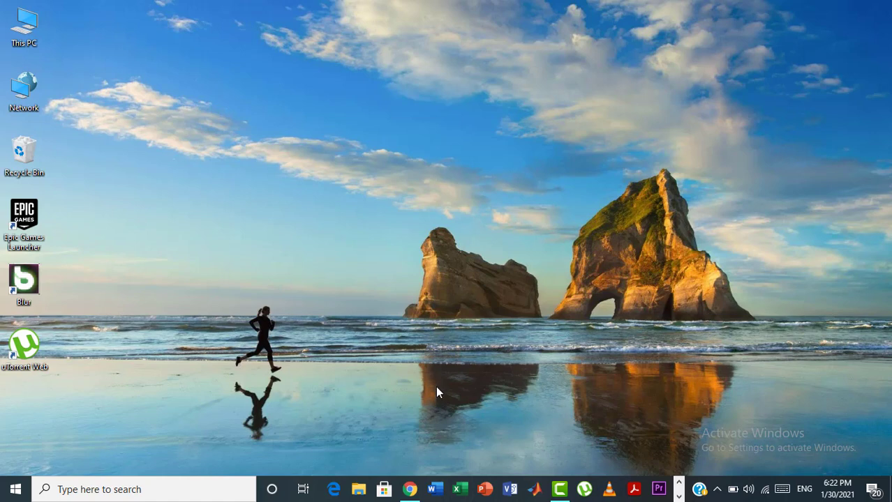
# - Launch Google Chrome from the taskbar and load python.org
pyautogui.click(410, 491)
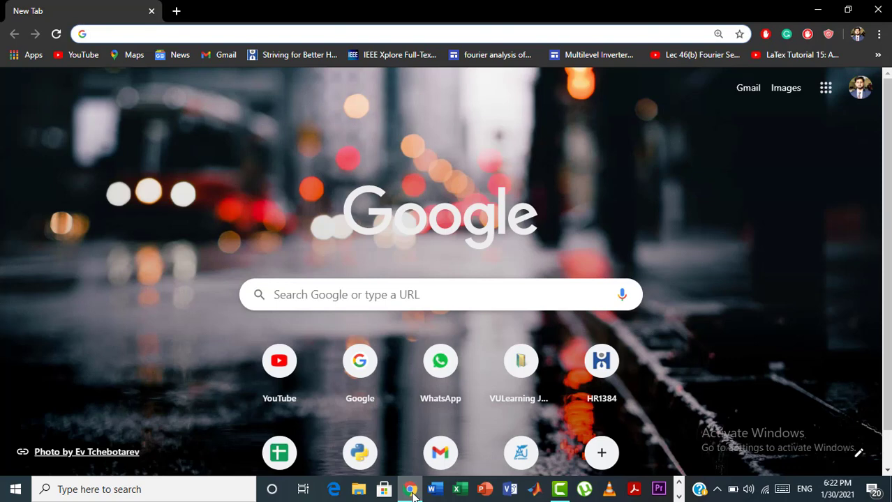
pyautogui.write('pyth')
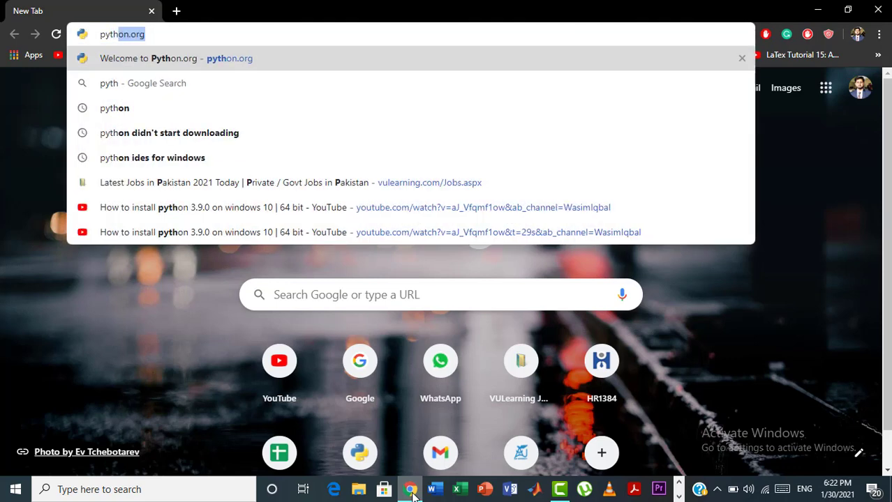
pyautogui.press('Right')
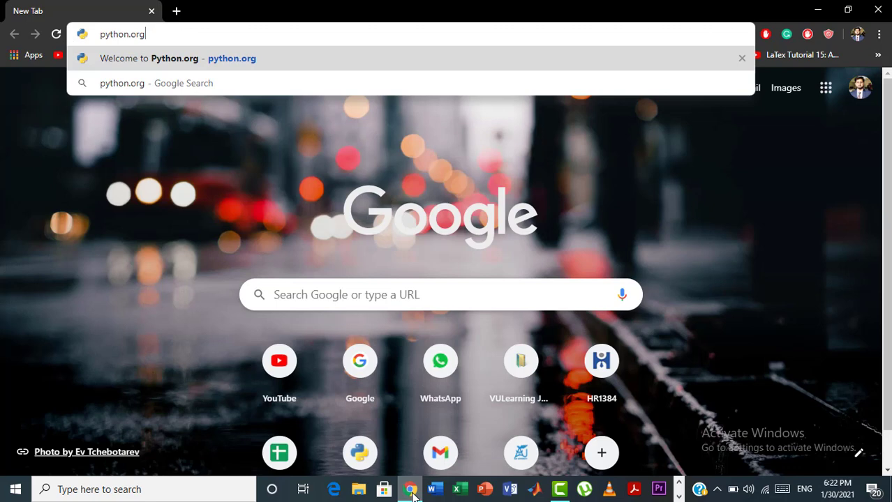
pyautogui.press('Return')
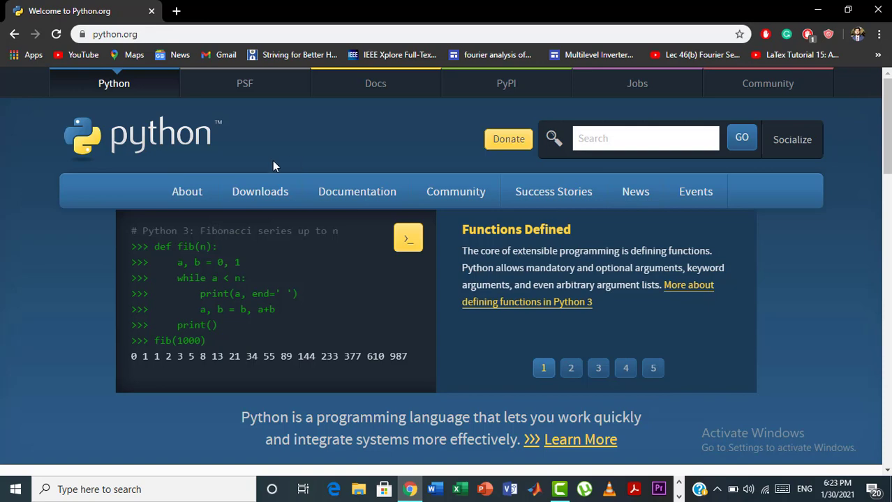
# - Download the Python 3.9.1 Windows installer from the Downloads menu
pyautogui.moveTo(253, 195)
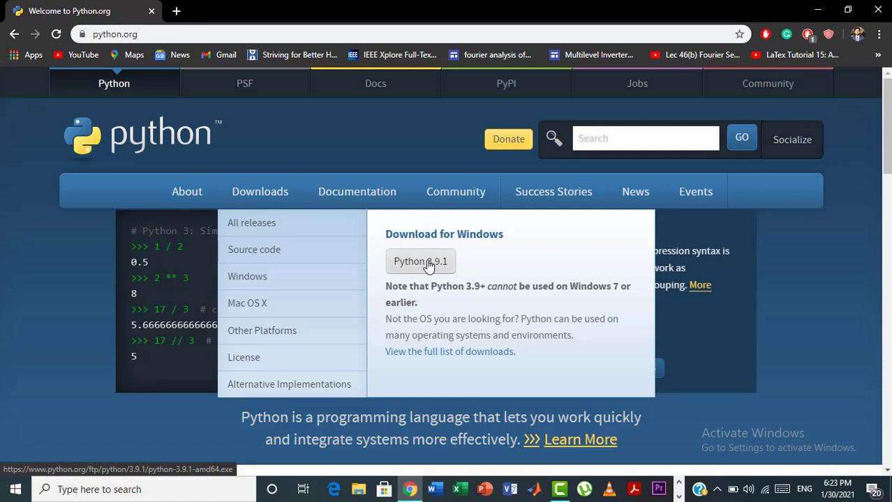
pyautogui.click(428, 264)
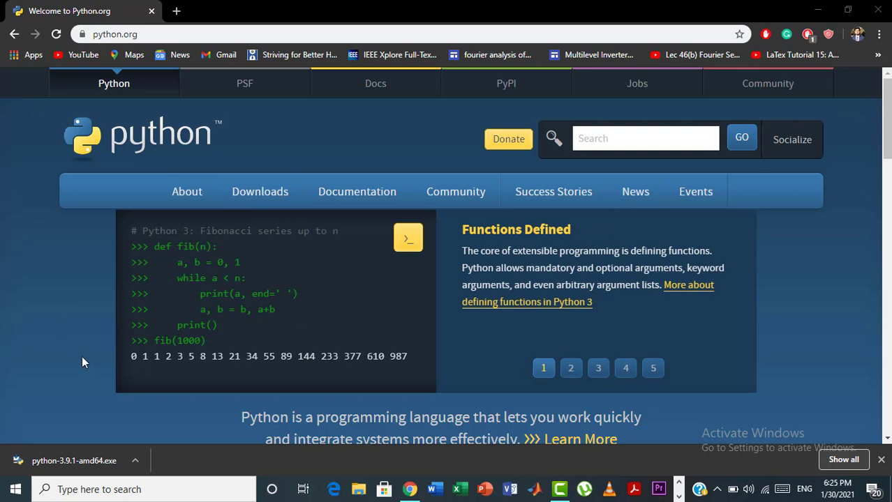
pyautogui.rightClick(15, 491)
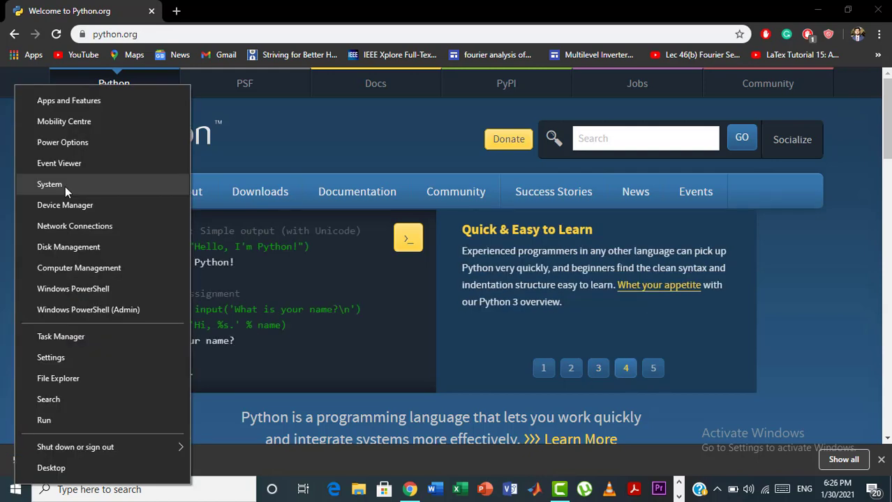
pyautogui.click(64, 186)
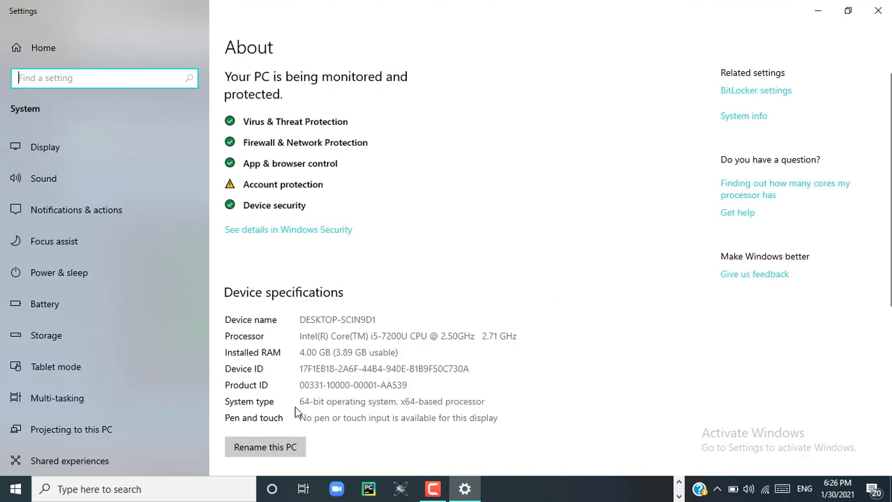
pyautogui.click(337, 407)
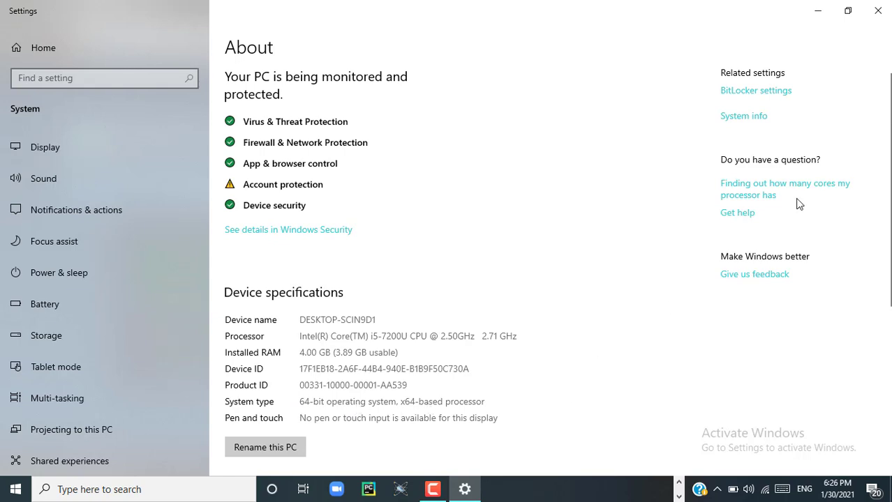
pyautogui.click(876, 12)
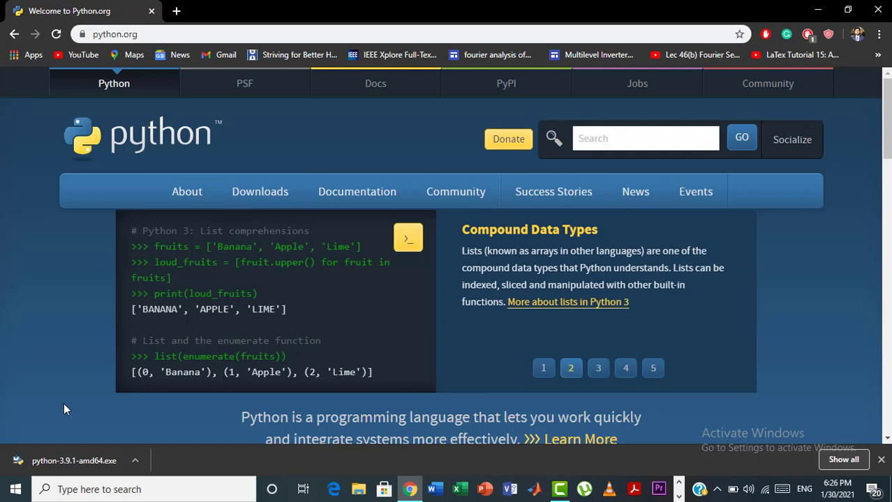
# - Run python-3.9.1-amd64.exe from the download shelf and tick Add Python 3.9 to PATH
pyautogui.click(72, 461)
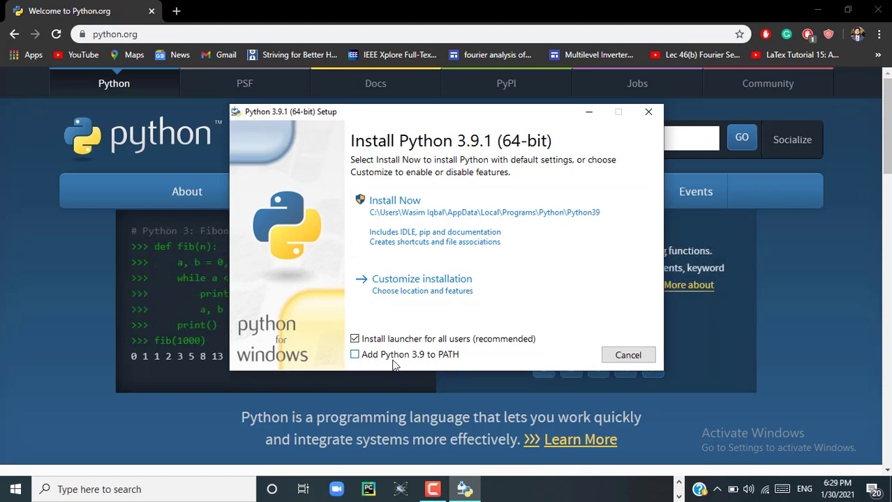
pyautogui.click(355, 355)
# - Start the Python 3.9.1 installation with Install Now and default settings
pyautogui.click(428, 225)
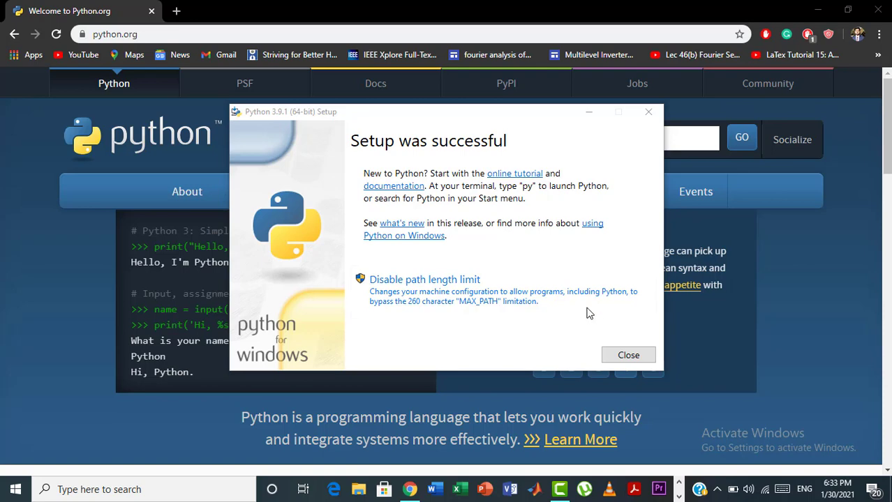
# - Close the installer, then launch IDLE (Python 3.9 64-bit) from Start and maximize it
pyautogui.click(628, 356)
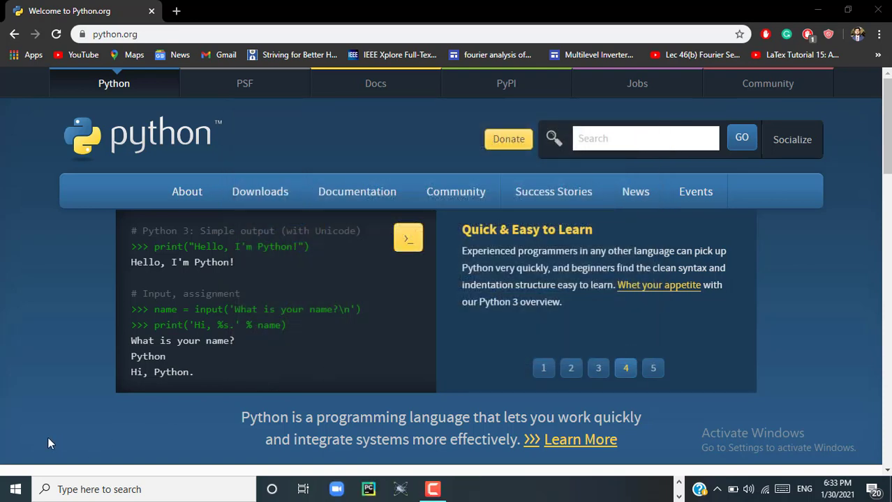
pyautogui.click(14, 493)
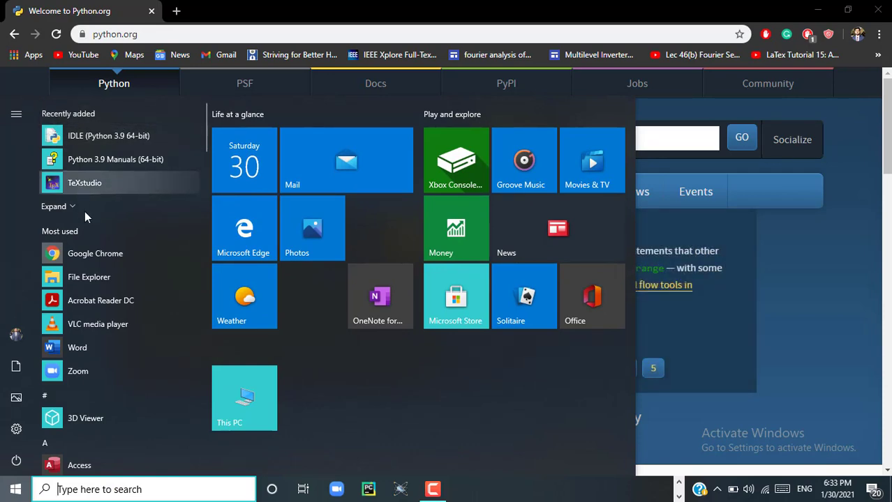
pyautogui.click(100, 138)
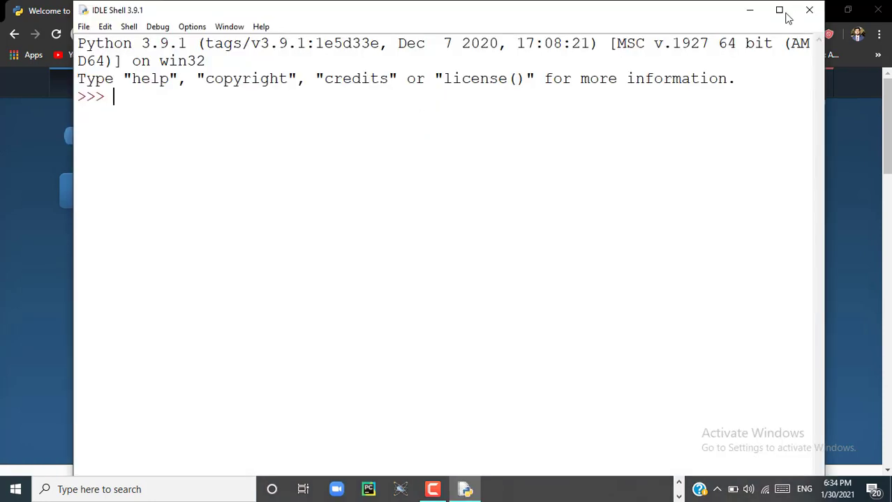
pyautogui.click(779, 12)
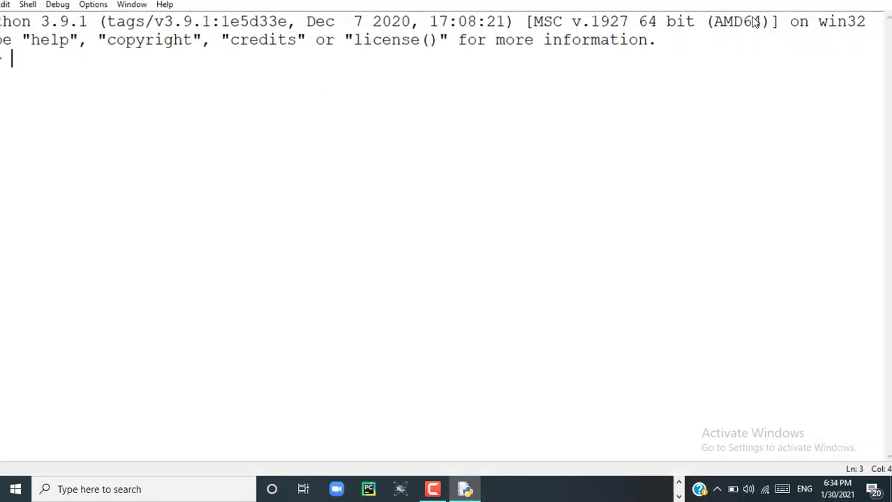
# - Execute print("This is my first python code") at the IDLE shell prompt
pyautogui.write('write')
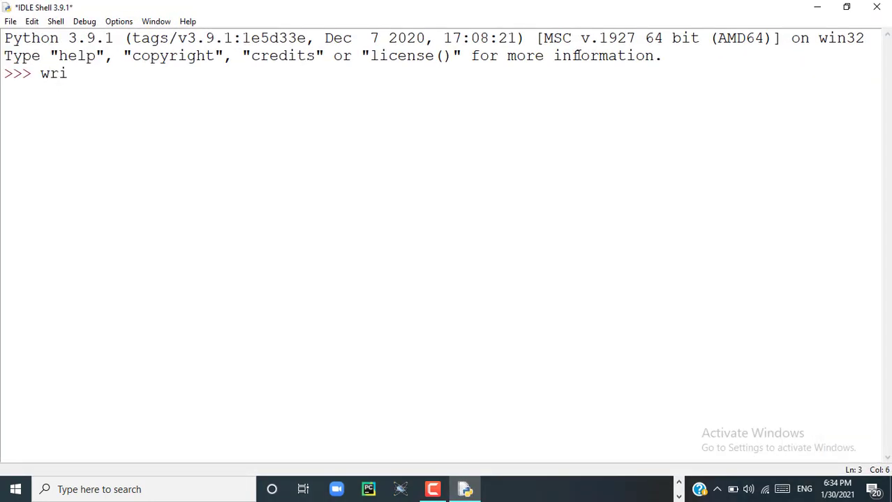
pyautogui.press('BackSpace')
pyautogui.press('BackSpace')
pyautogui.press('BackSpace')
pyautogui.press('BackSpace')
pyautogui.press('BackSpace')
pyautogui.write('print ()')
pyautogui.press('Left')
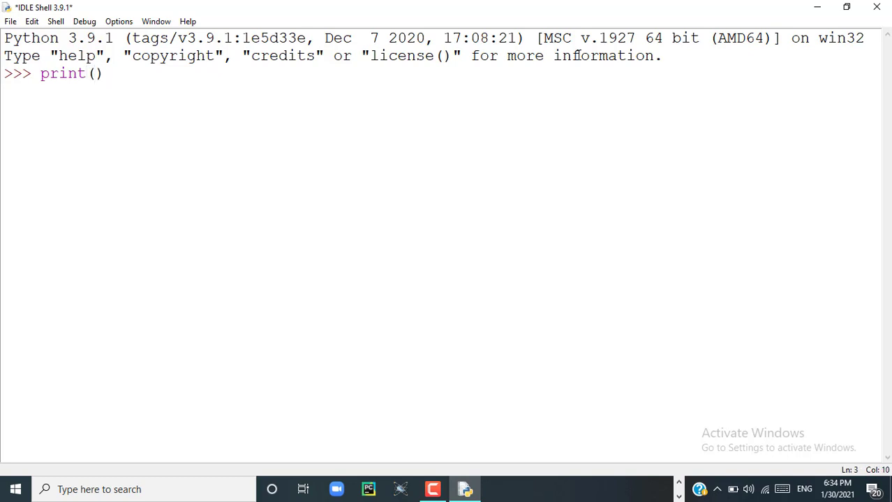
pyautogui.write('""')
pyautogui.press('Left')
pyautogui.write('This is m')
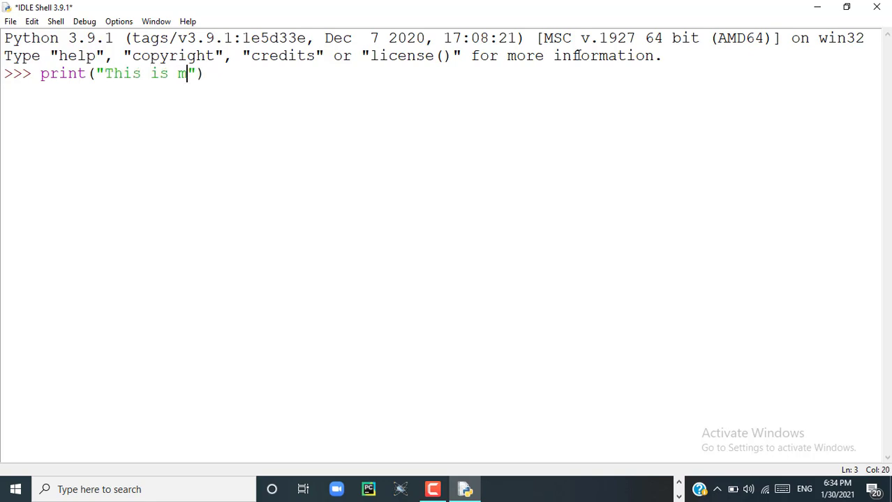
pyautogui.write('y first ')
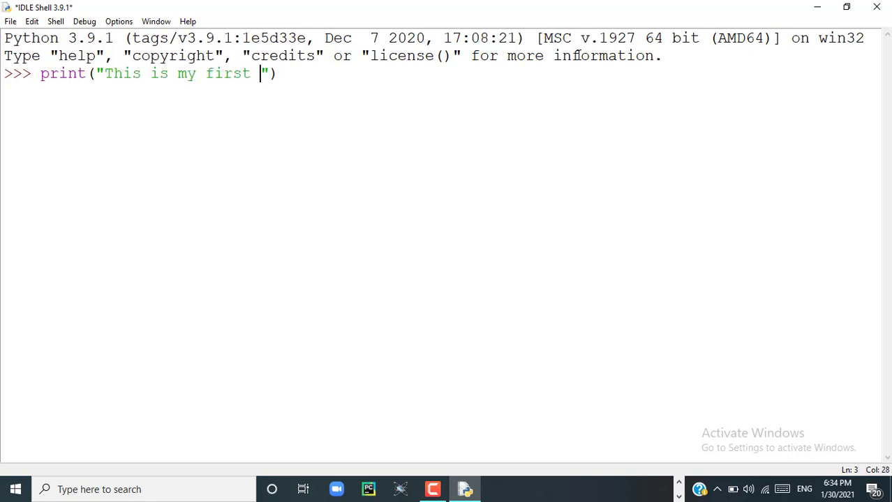
pyautogui.write('pytgh')
pyautogui.press('BackSpace')
pyautogui.press('BackSpace')
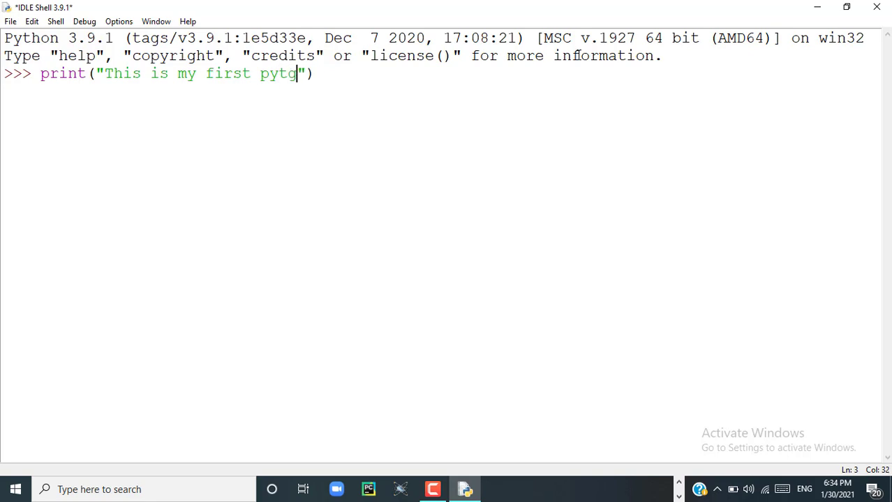
pyautogui.write('hon code')
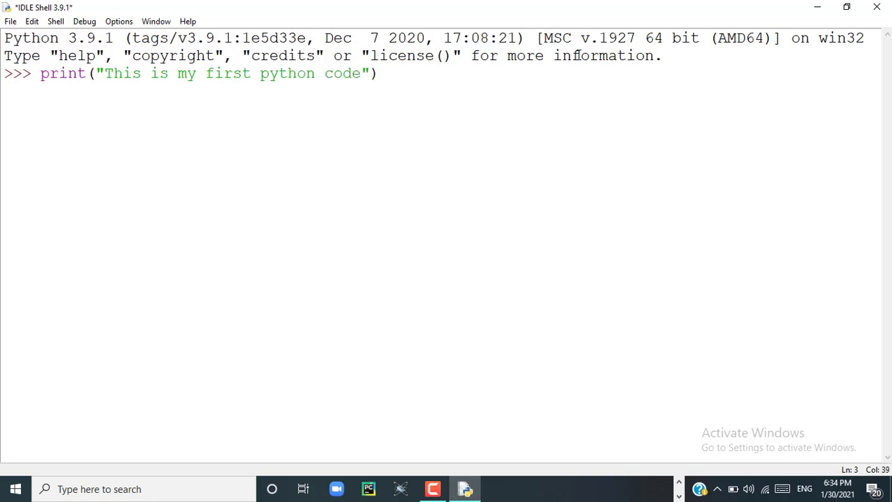
pyautogui.click(393, 77)
pyautogui.press('Return')
pyautogui.click(289, 91)
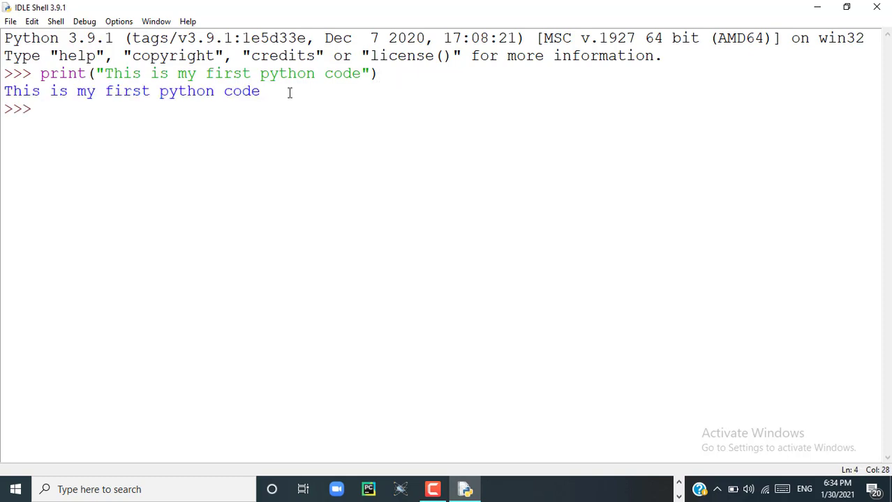
# - Create a new IDLE file containing print("This is my first python code")
pyautogui.click(11, 22)
pyautogui.click(27, 36)
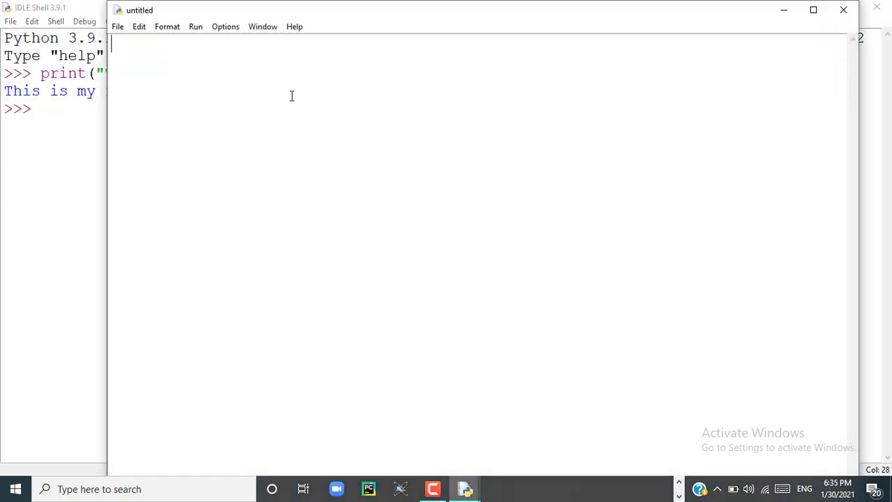
pyautogui.write('pri')
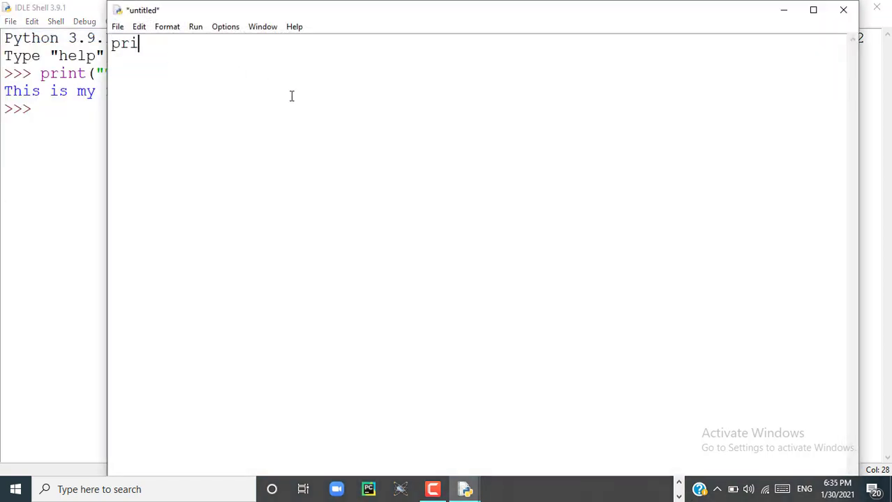
pyautogui.write('nt()')
pyautogui.write('""')
pyautogui.write('This is my ')
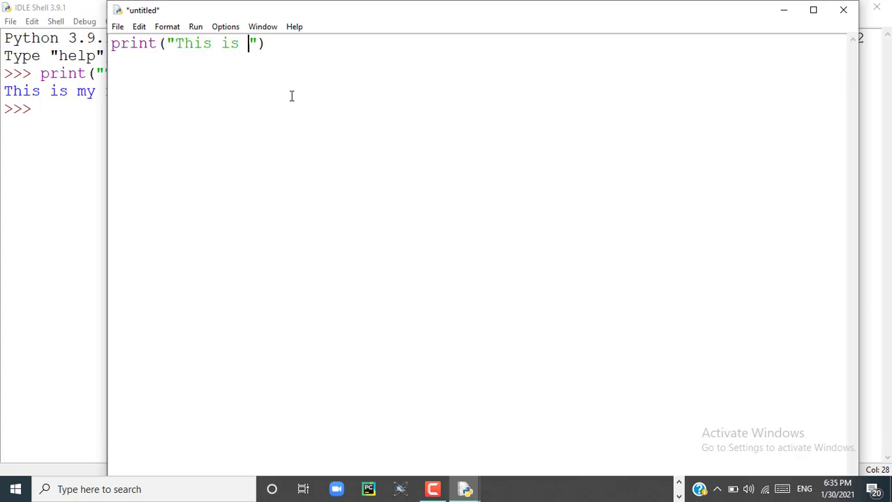
pyautogui.write('first python code')
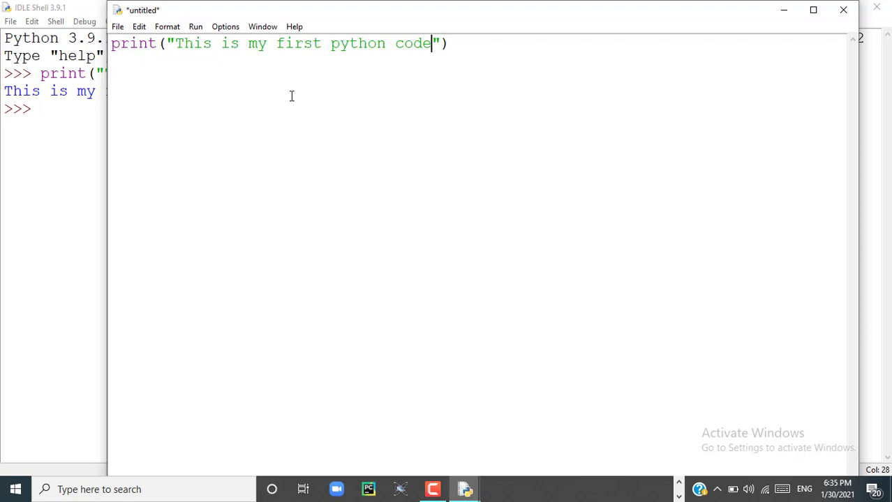
pyautogui.click(195, 27)
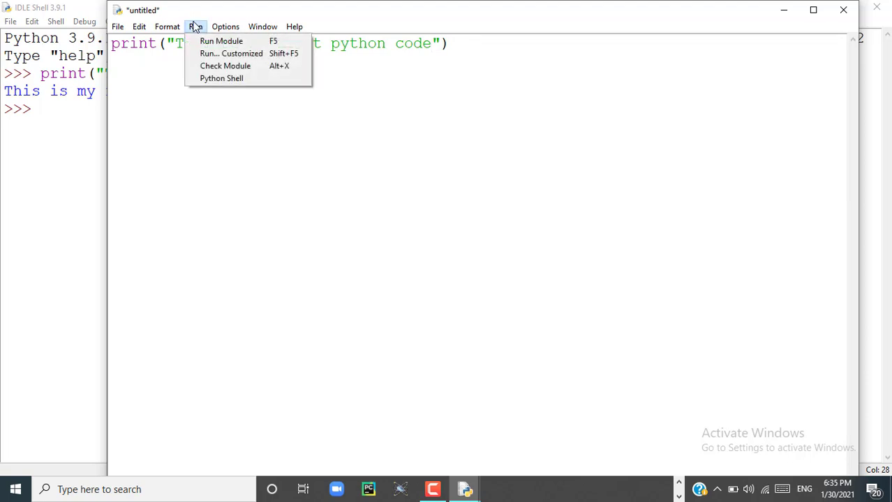
# - Run the module, accept the save prompt, and save it as first.py on the Desktop
pyautogui.click(207, 42)
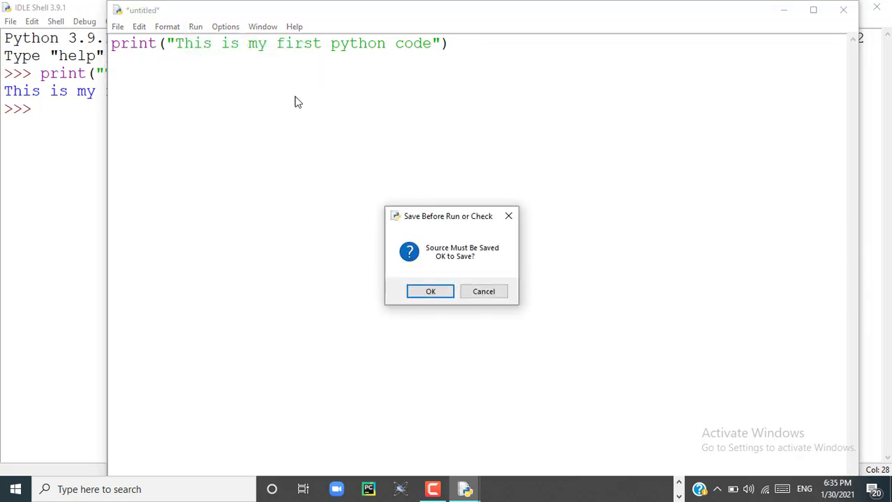
pyautogui.click(430, 293)
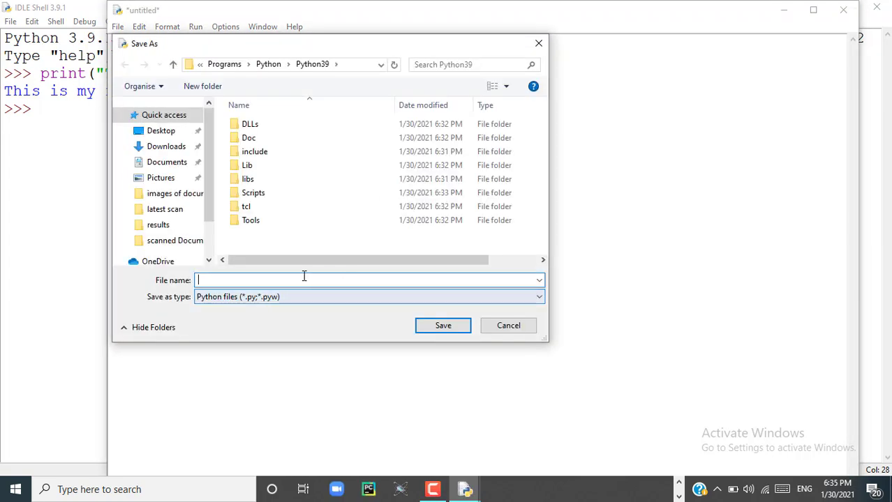
pyautogui.write('hi')
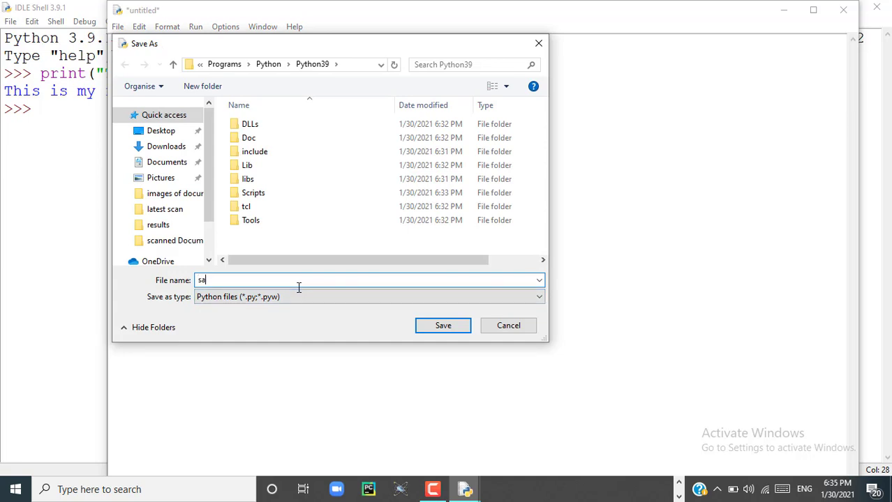
pyautogui.press('BackSpace')
pyautogui.press('BackSpace')
pyautogui.write('p')
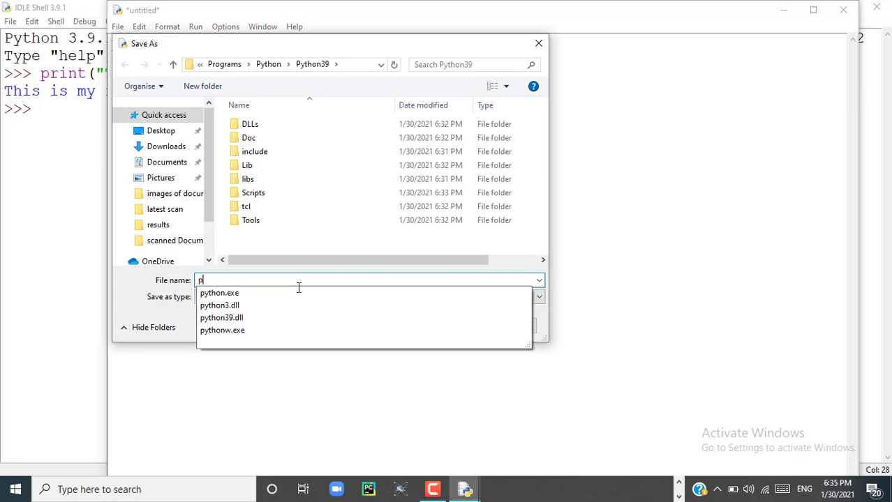
pyautogui.press('BackSpace')
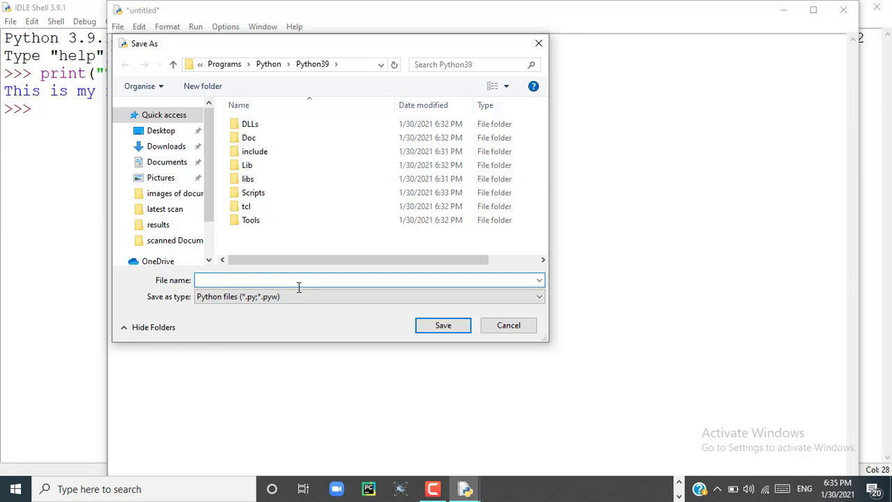
pyautogui.write('first')
pyautogui.click(172, 137)
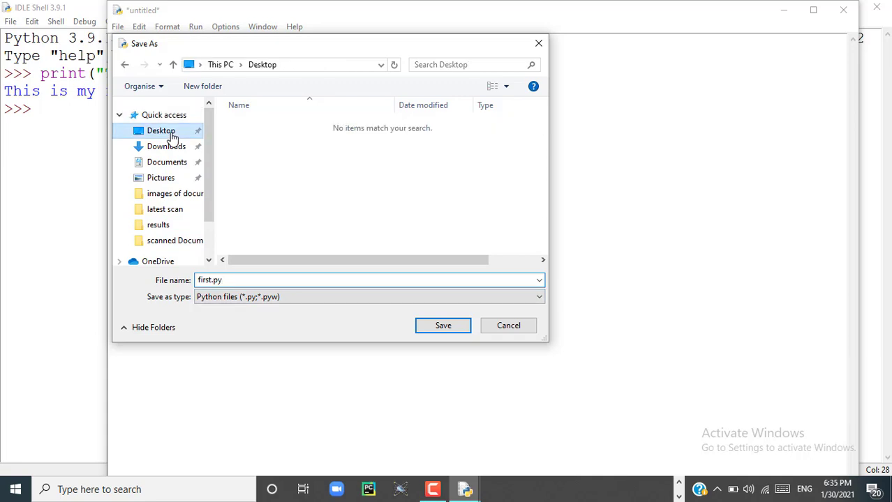
pyautogui.click(450, 333)
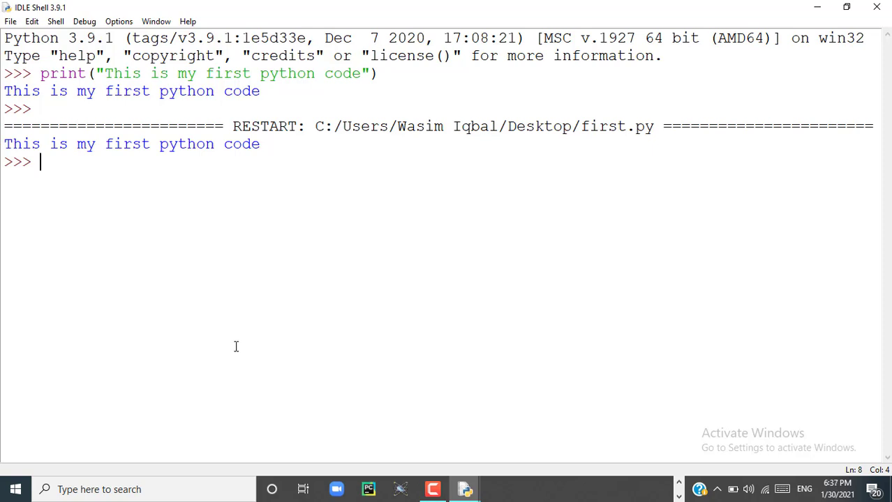
# - Search for Command Prompt from the taskbar, open it and maximize its window
pyautogui.click(64, 490)
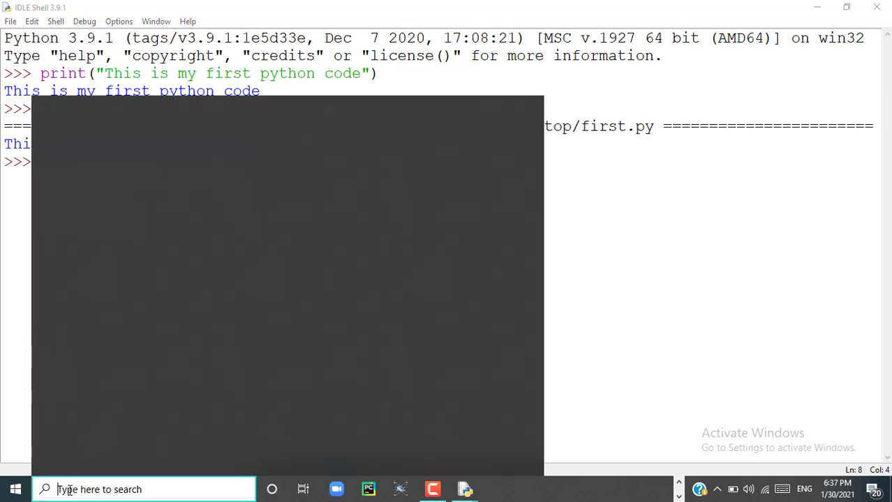
pyautogui.write('command')
pyautogui.press('Tab')
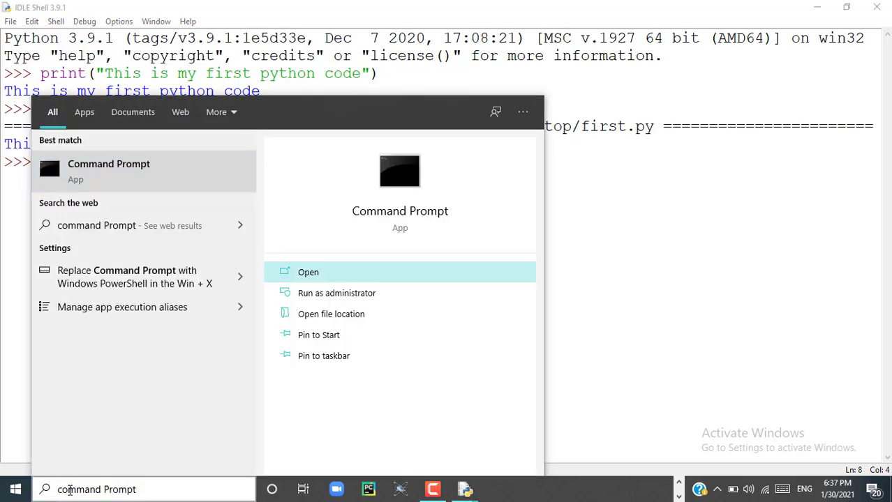
pyautogui.click(108, 174)
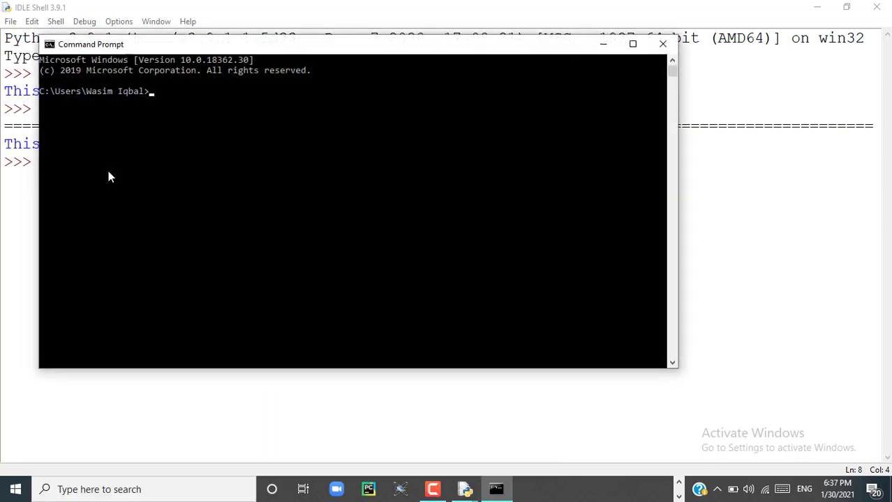
pyautogui.click(634, 43)
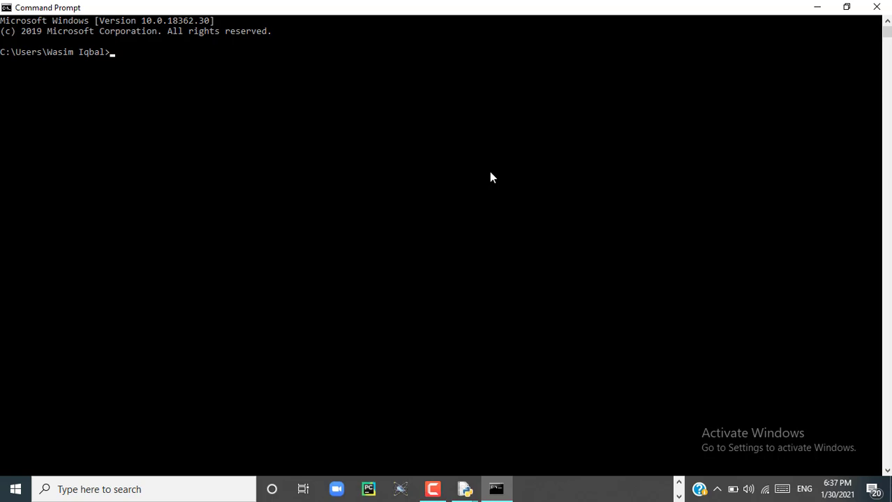
# - Run python --version and pip --version, confirming Python 3.9.1 and pip 20.2.3
pyautogui.write('python --version')
pyautogui.press('Return')
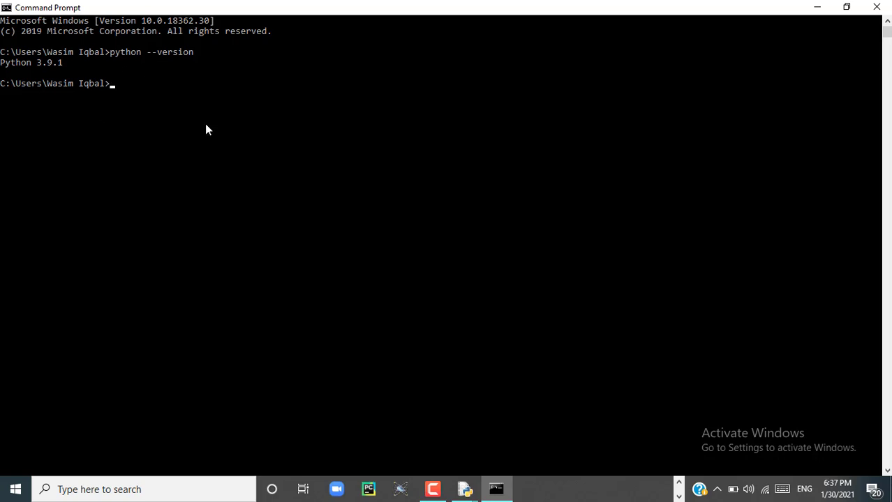
pyautogui.write('pip --version')
pyautogui.press('Return')
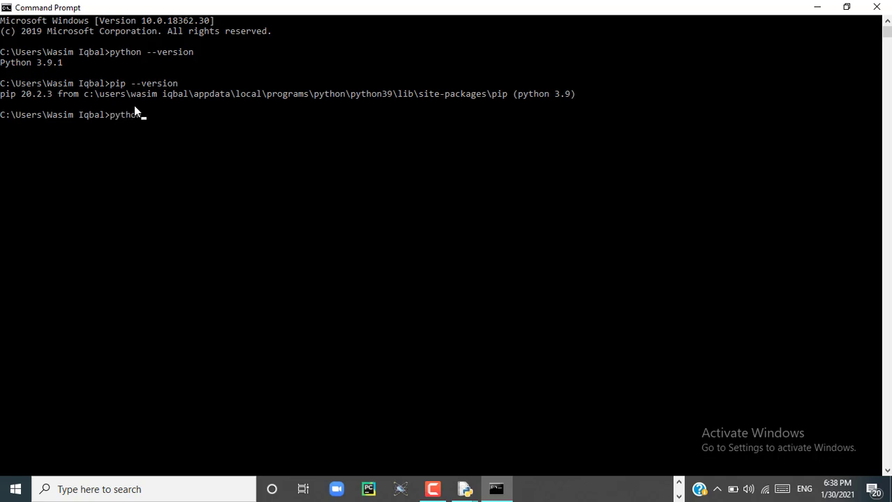
# - Start the Python 3.9.1 interpreter and run print("This is my first python code") at the >>> prompt
pyautogui.press('Return')
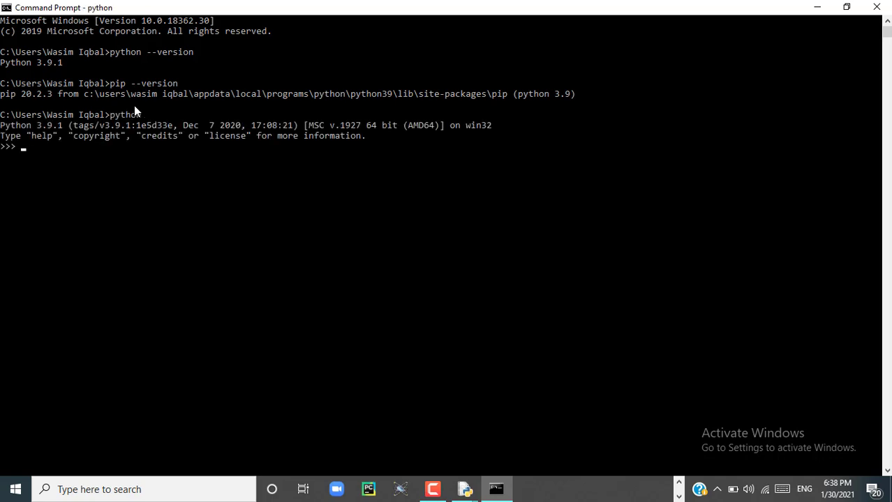
pyautogui.write('print')
pyautogui.write('()')
pyautogui.write('""')
pyautogui.write('This is ')
pyautogui.write('my ')
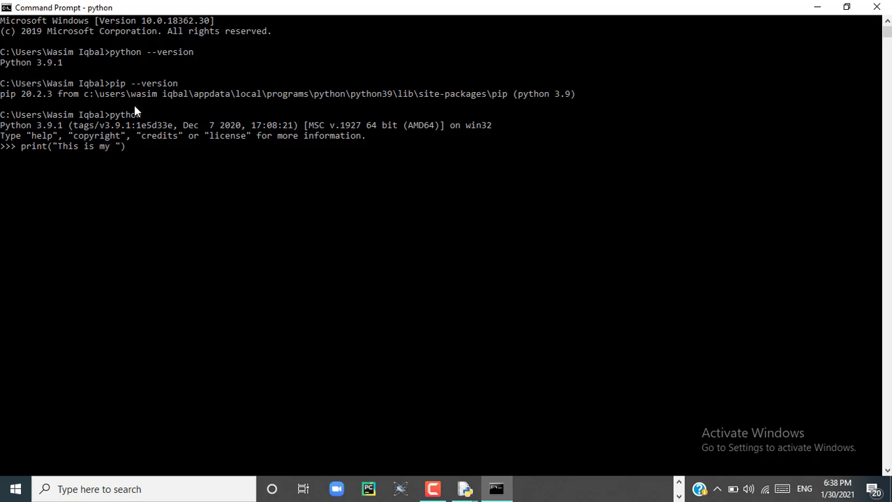
pyautogui.write('first python code')
pyautogui.press('End')
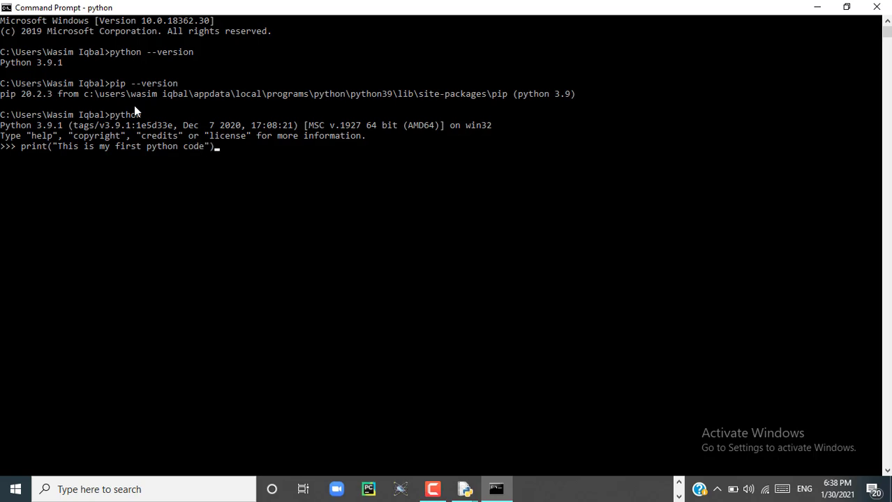
pyautogui.press('Return')
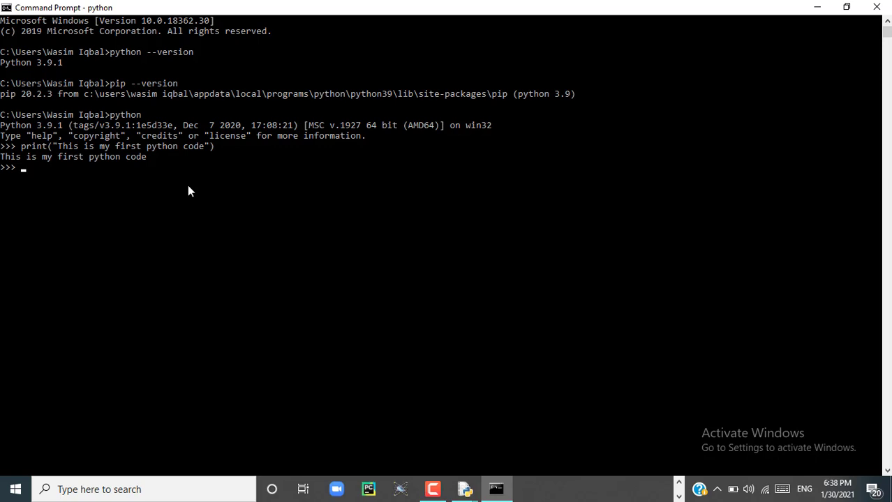
pyautogui.click(679, 483)
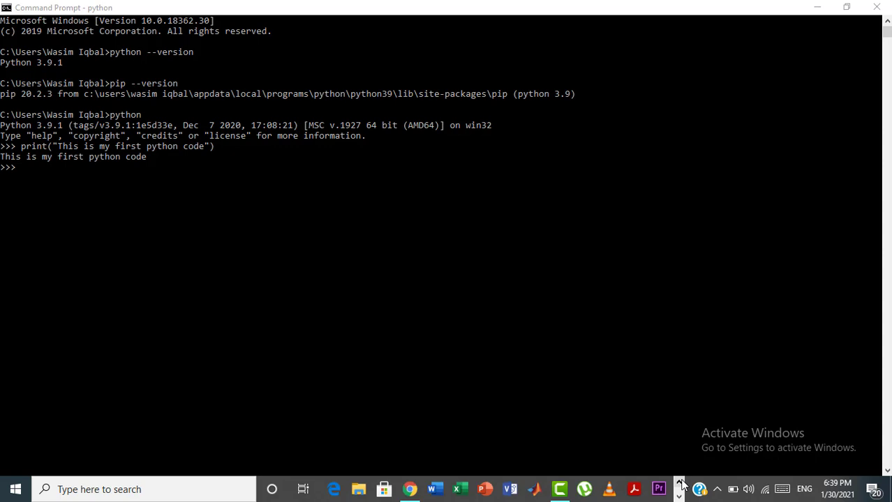